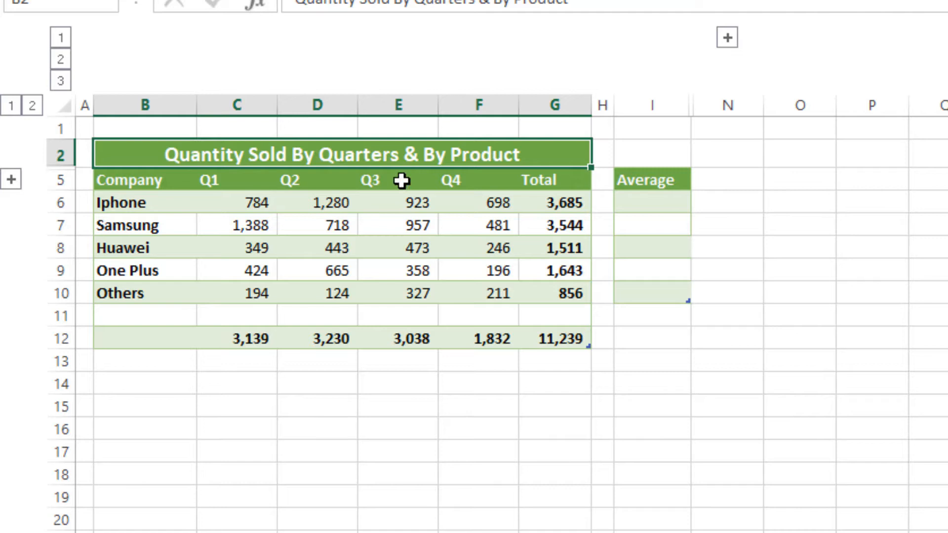
# Step: Calculate Iphone's average in I6 with =AVERAGE(Table9[@[Q1]:[Q4]]) and fill the formula down to the Others row
pyautogui.doubleClick(655, 201)
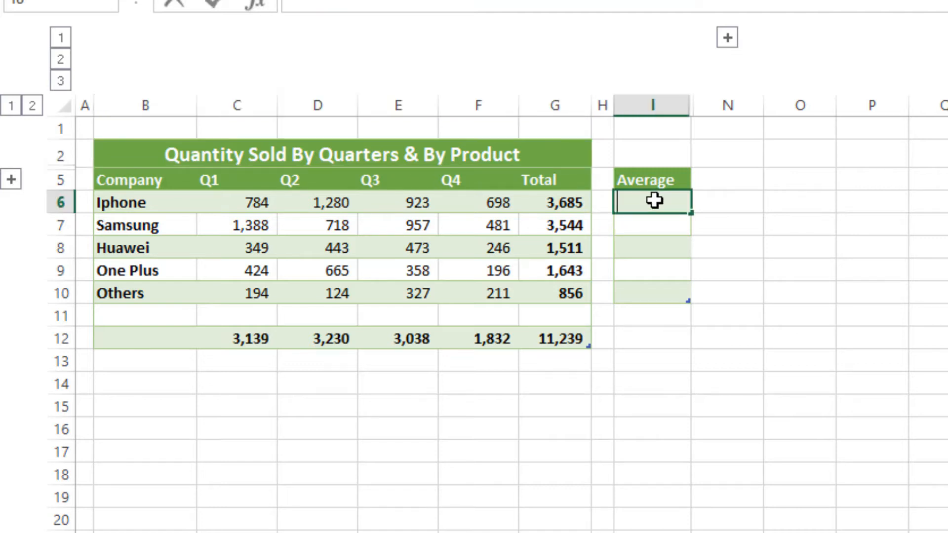
pyautogui.write('=average')
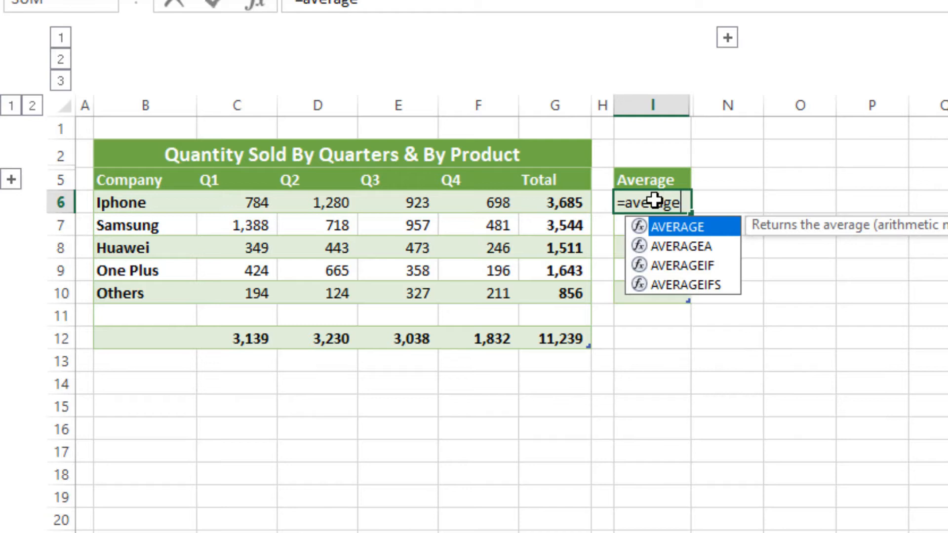
pyautogui.press('Tab')
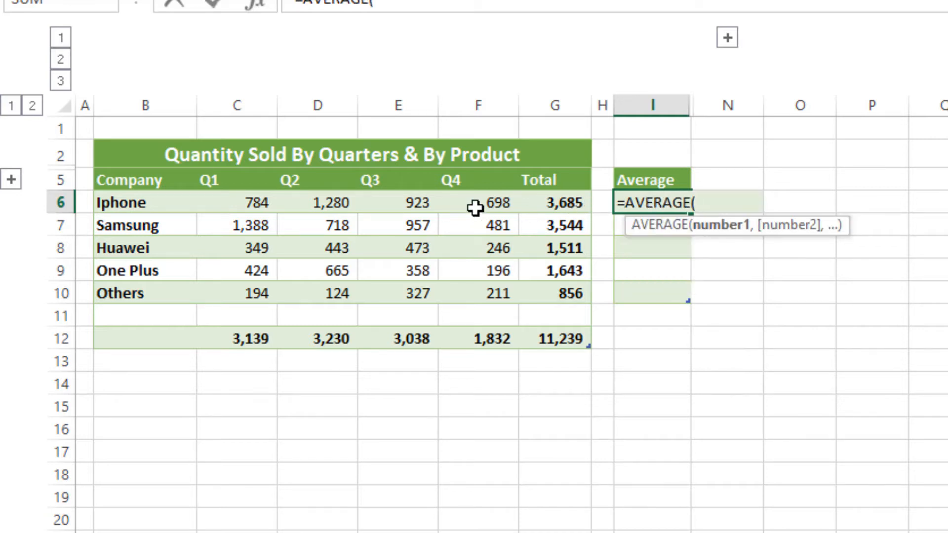
pyautogui.moveTo(239, 205); pyautogui.dragTo(463, 199)
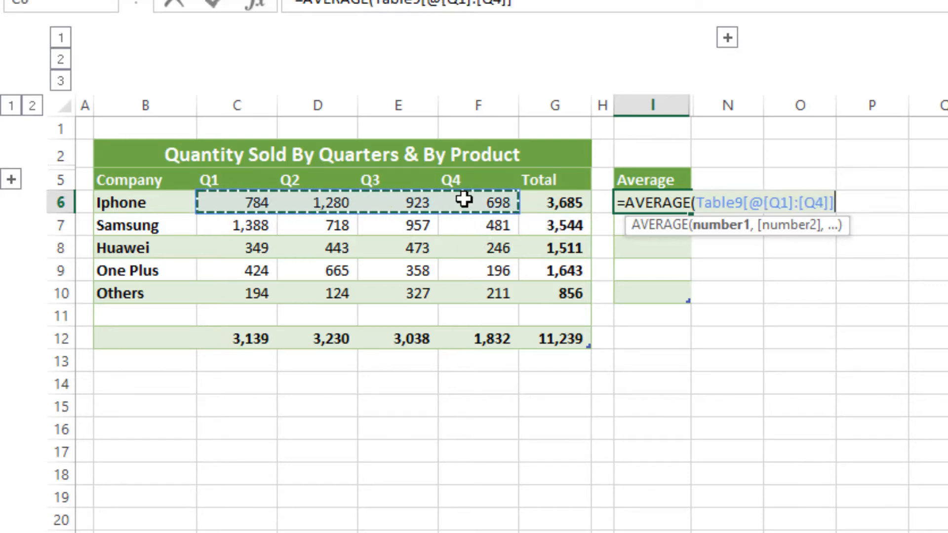
pyautogui.press('Return')
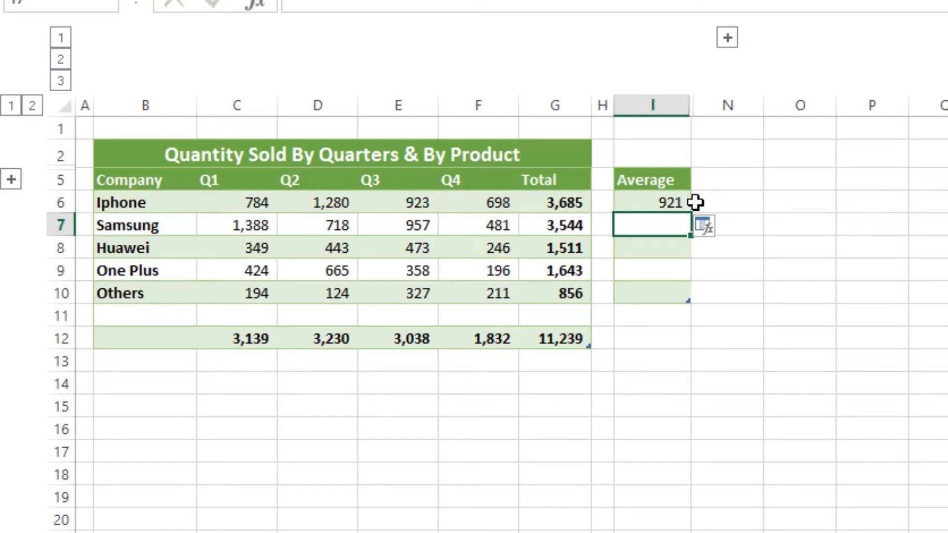
pyautogui.click(673, 203)
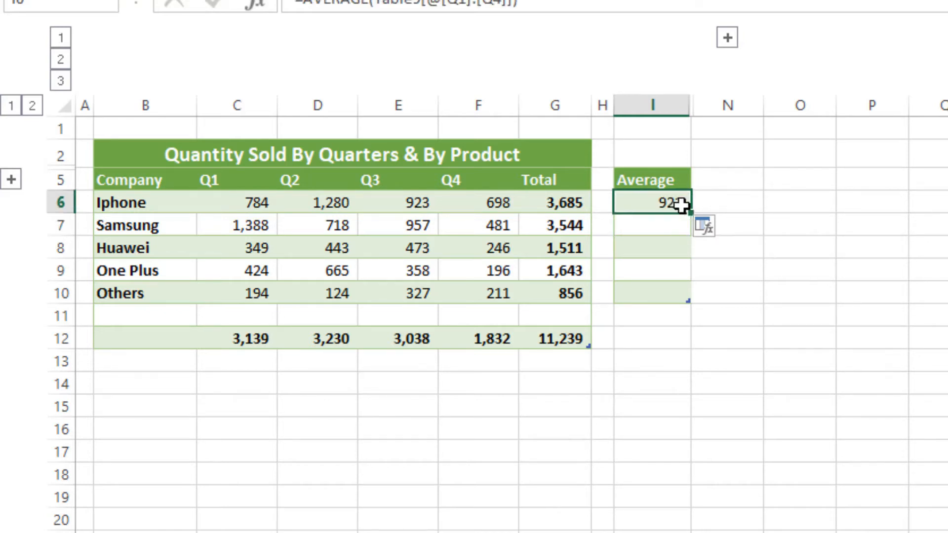
pyautogui.moveTo(689, 214); pyautogui.dragTo(681, 306)
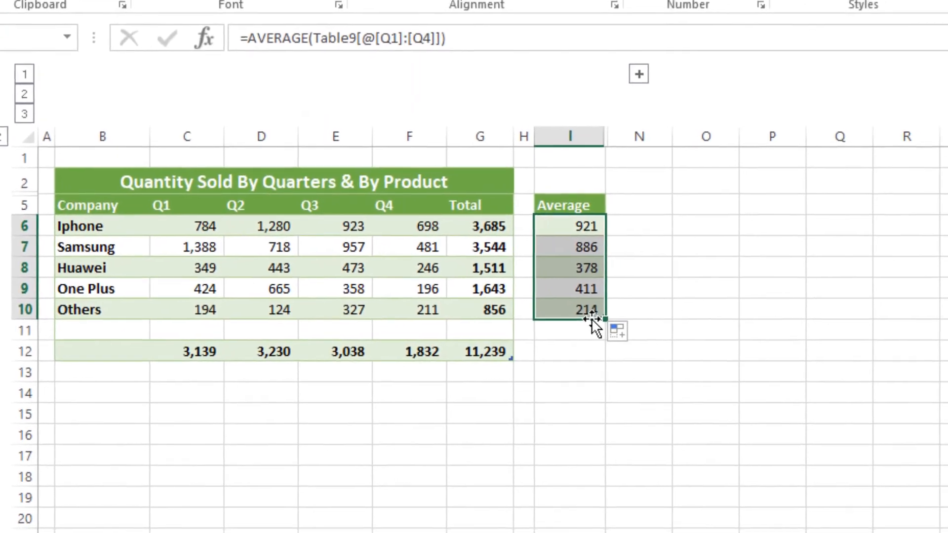
# Step: Expand the grouped columns J to M and enter =SUM(Table9[@[Q1]:[Q4]])/4 for Iphone under Method 2
pyautogui.click(632, 77)
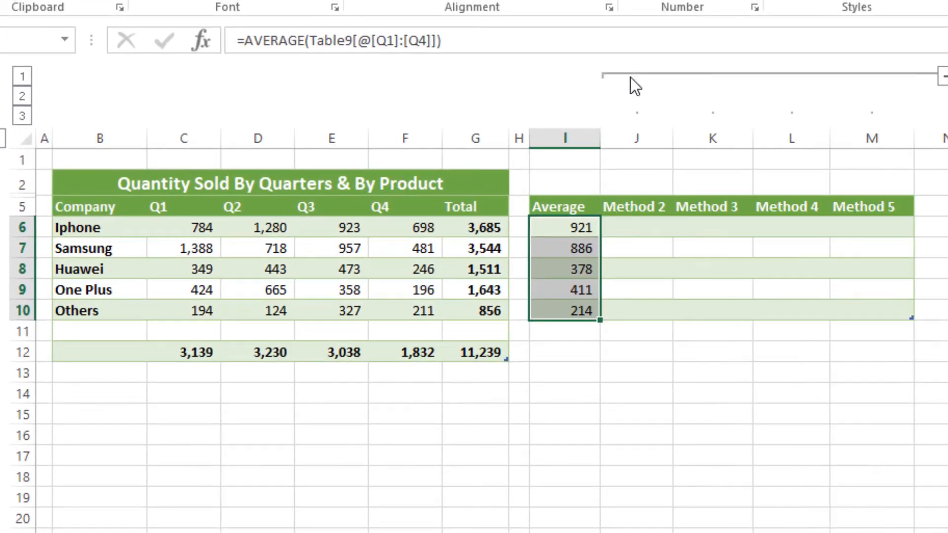
pyautogui.doubleClick(635, 227)
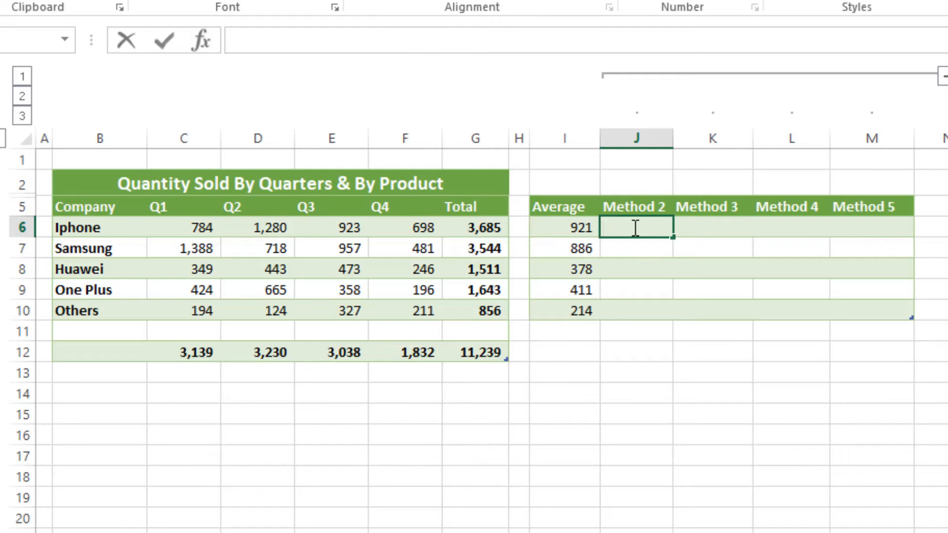
pyautogui.write('=sum')
pyautogui.press('Tab')
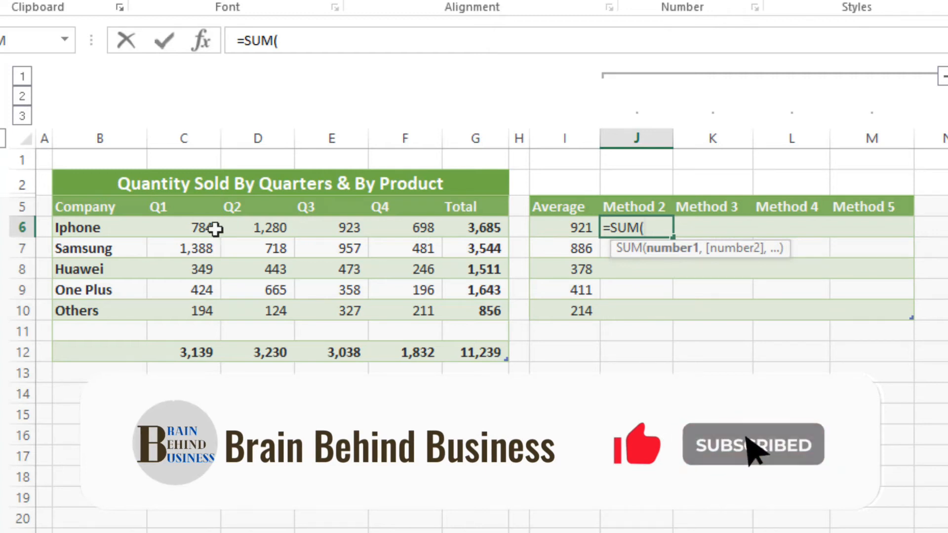
pyautogui.moveTo(201, 229); pyautogui.dragTo(392, 228)
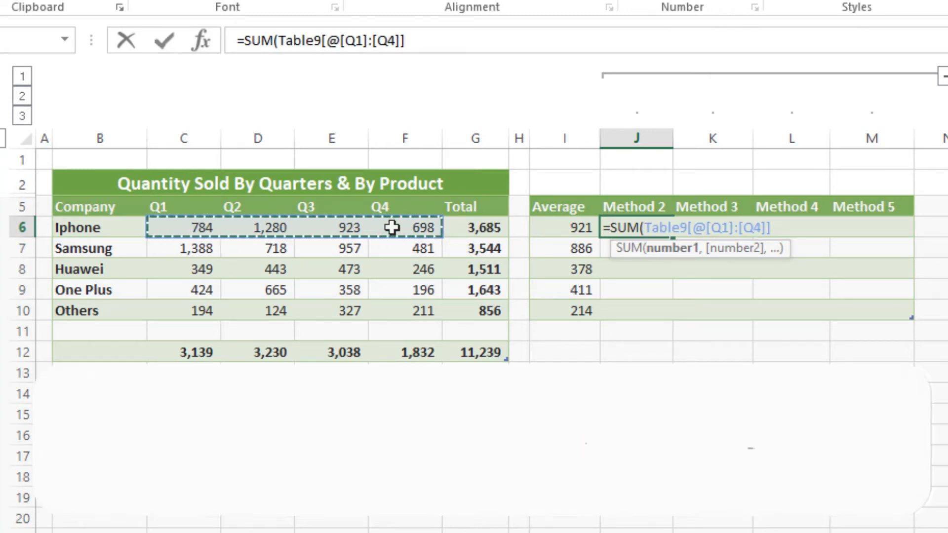
pyautogui.write(')')
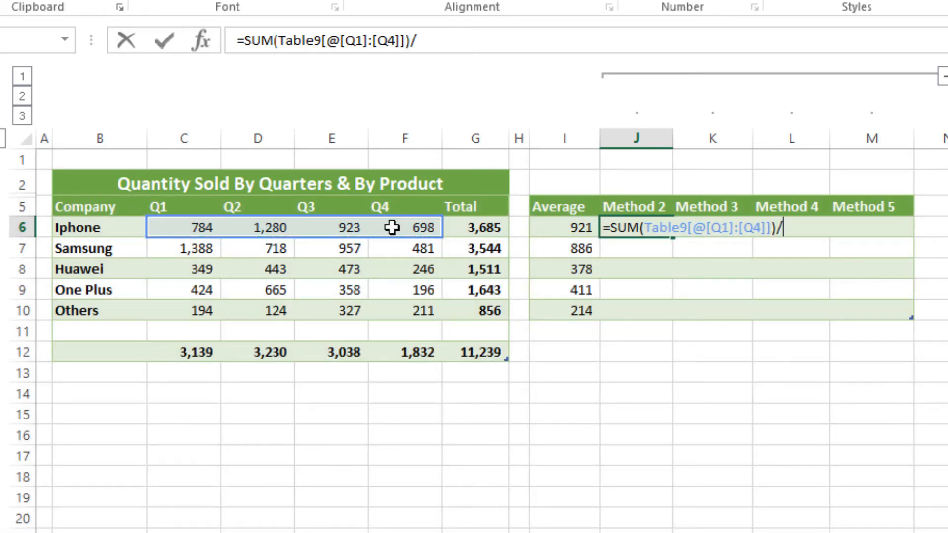
pyautogui.write('/4')
pyautogui.press('Return')
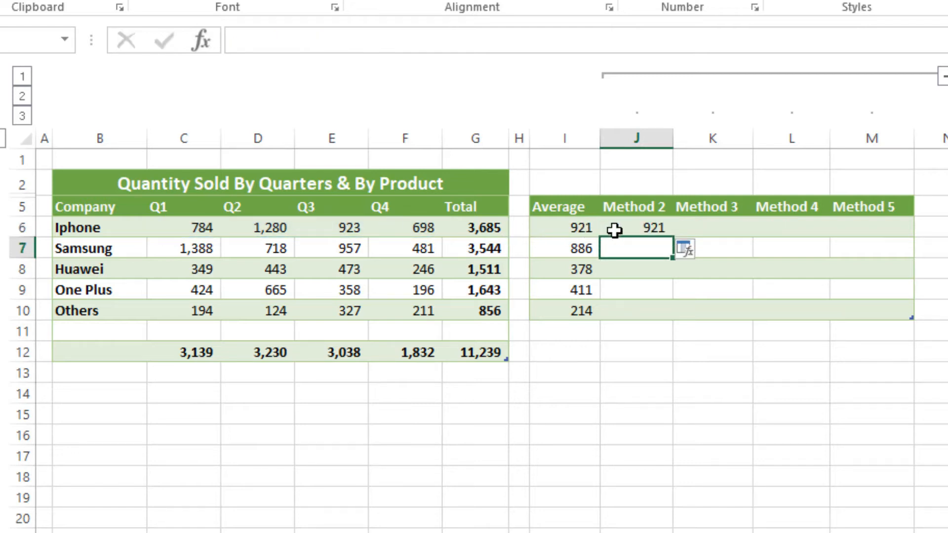
# Step: Enter =SUM(Table9[@[Q1]:[Q4]])/COUNT(Table9[@[Q1]:[Q4]]) for Iphone in the Method 3 column
pyautogui.click(696, 224)
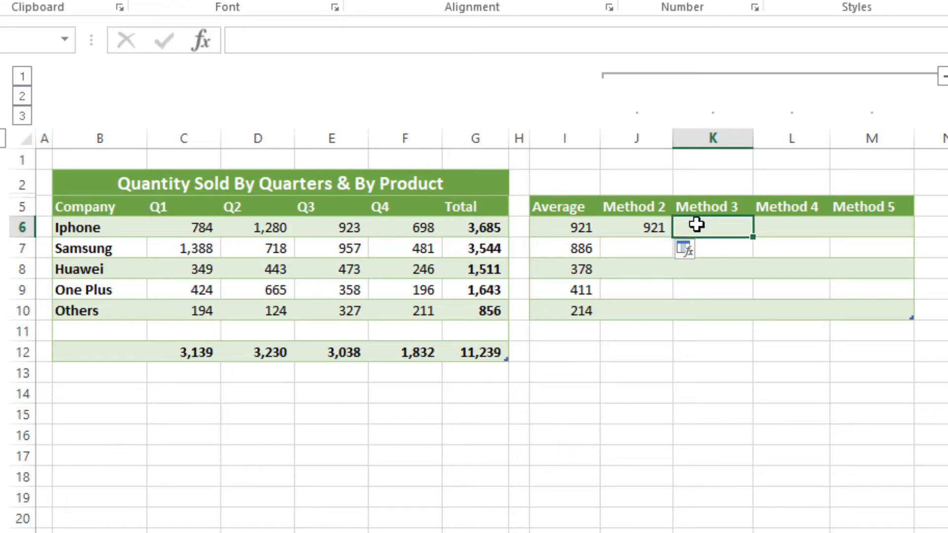
pyautogui.write('=')
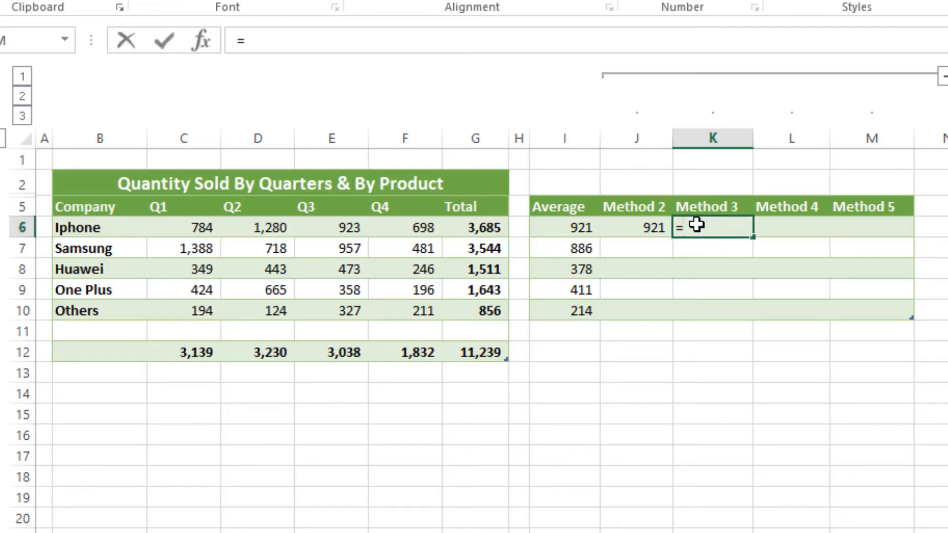
pyautogui.write('sum')
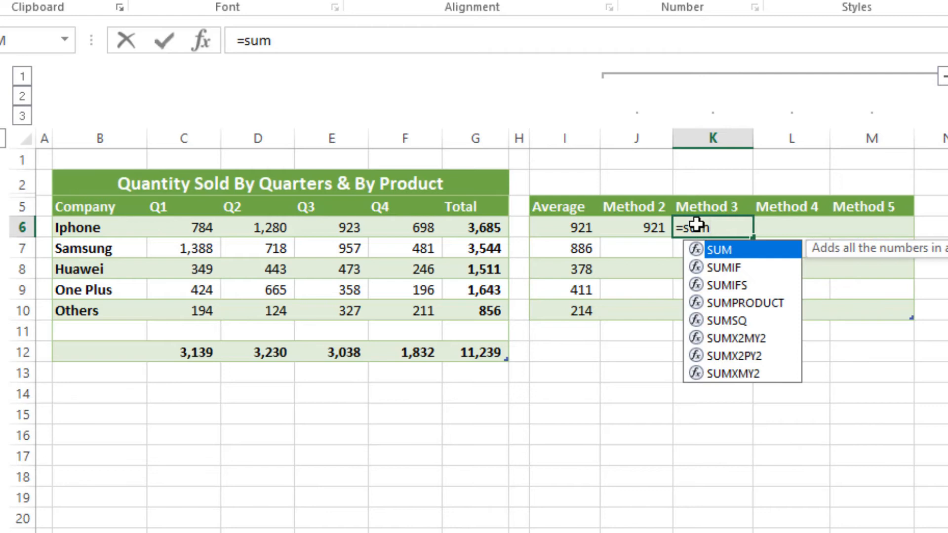
pyautogui.press('Tab')
pyautogui.click(216, 228)
pyautogui.moveTo(216, 228); pyautogui.dragTo(381, 231)
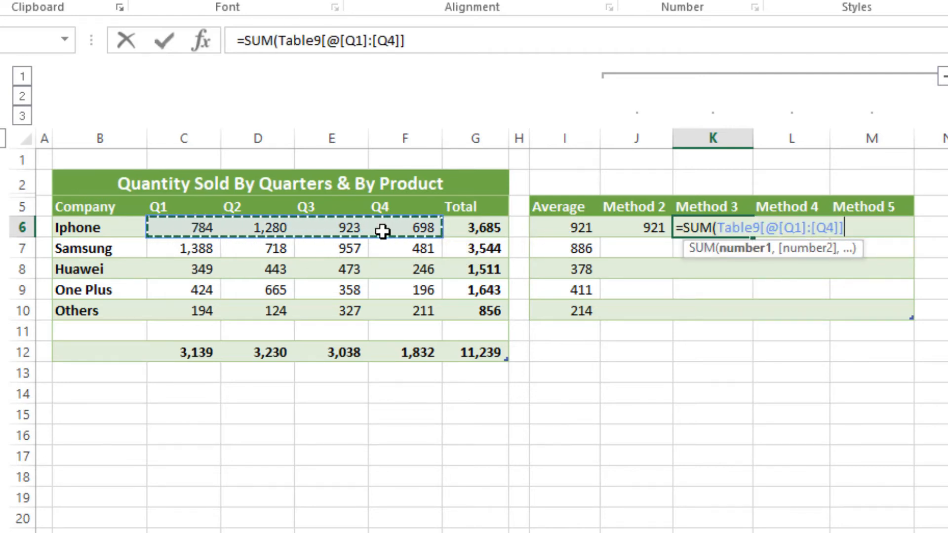
pyautogui.write(')')
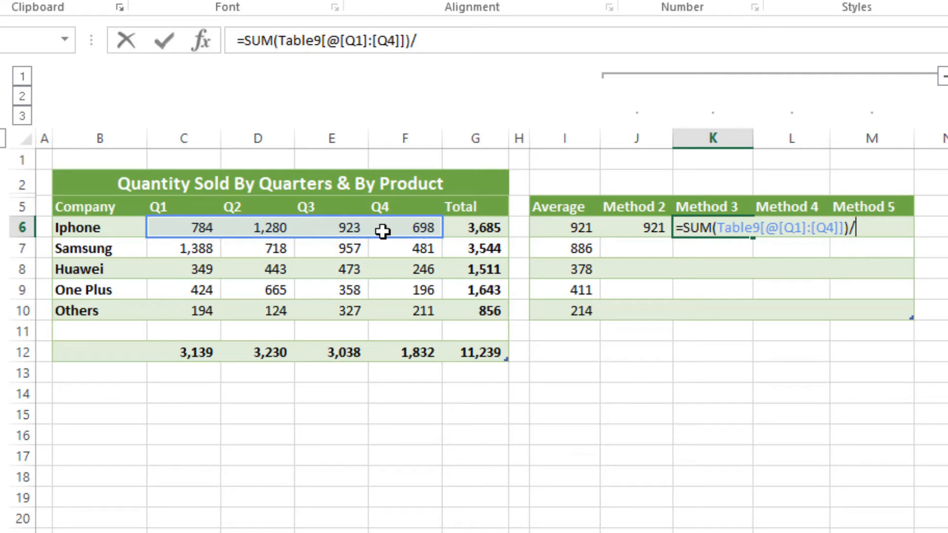
pyautogui.write('/count')
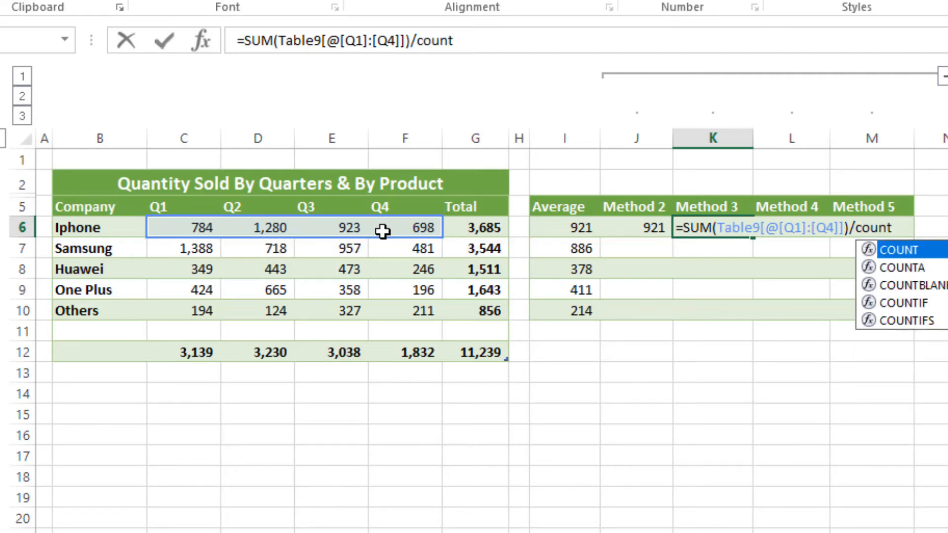
pyautogui.press('Tab')
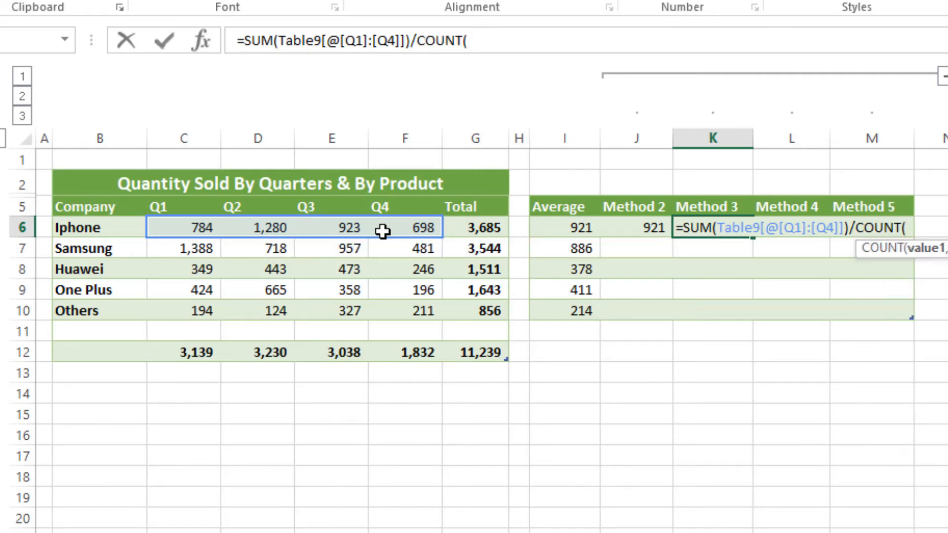
pyautogui.moveTo(200, 228); pyautogui.dragTo(391, 224)
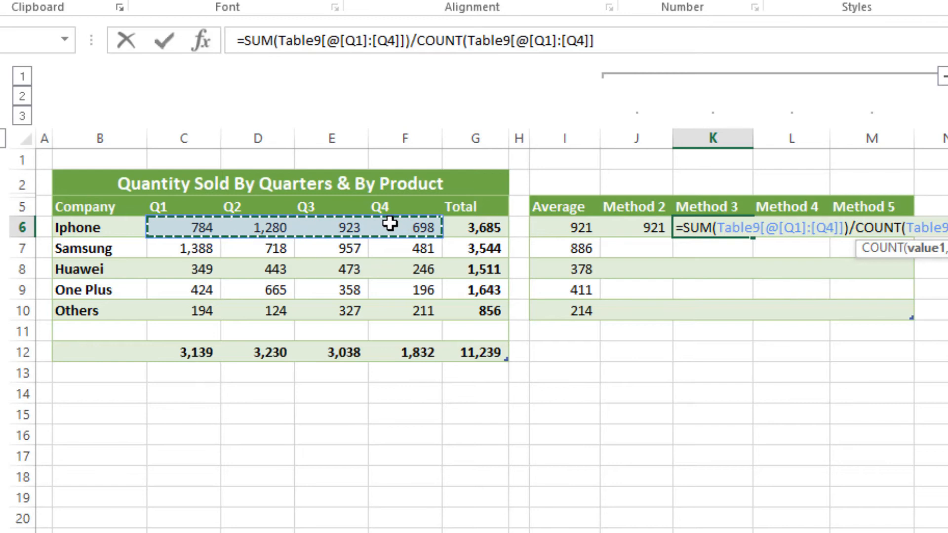
pyautogui.press('Return')
pyautogui.press('Return')
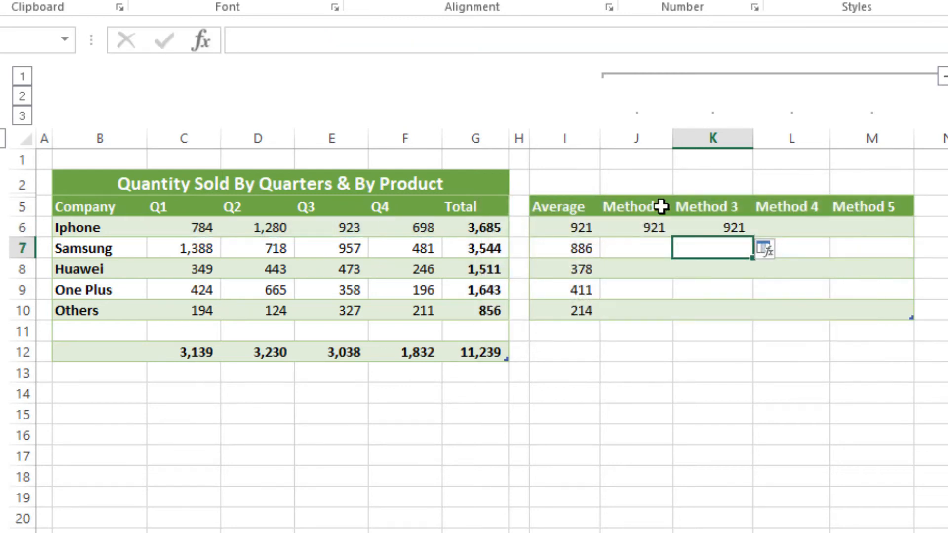
pyautogui.click(716, 227)
pyautogui.click(803, 227)
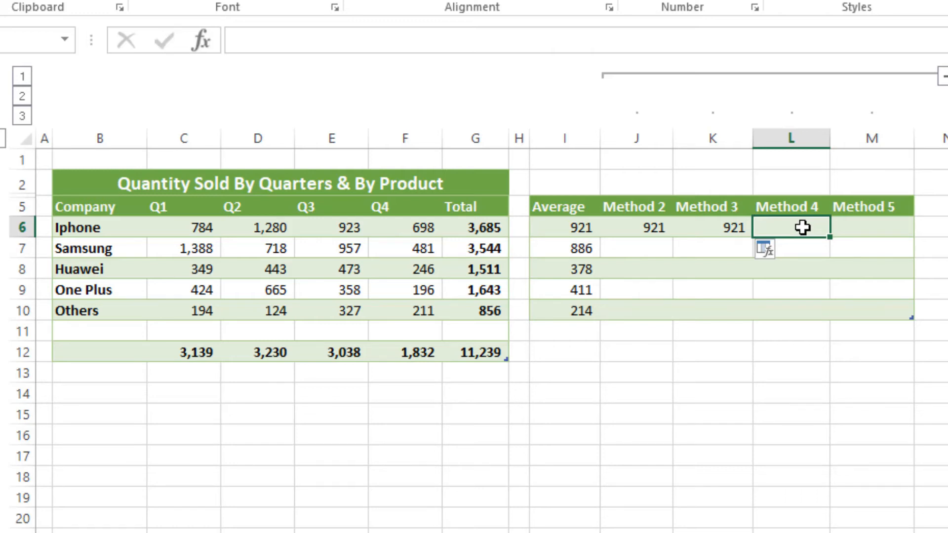
pyautogui.write('=')
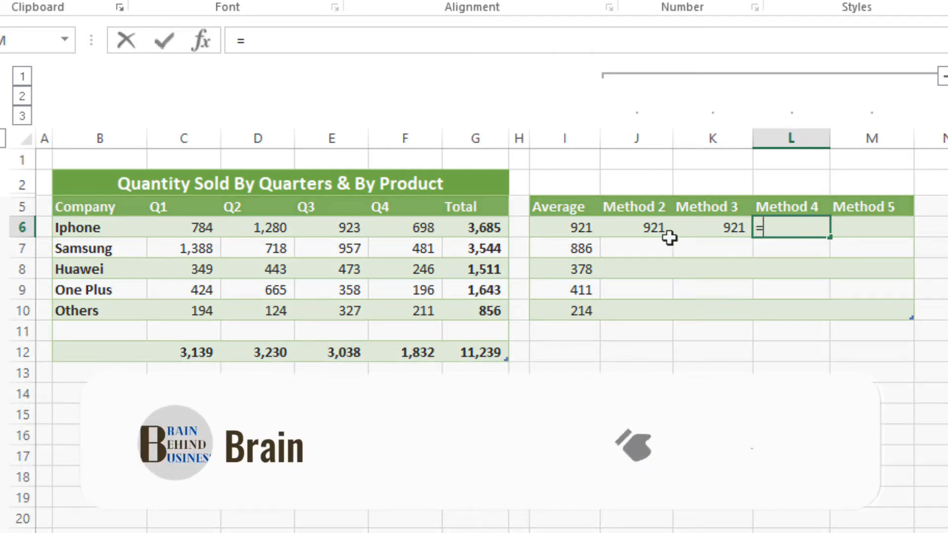
pyautogui.click(493, 227)
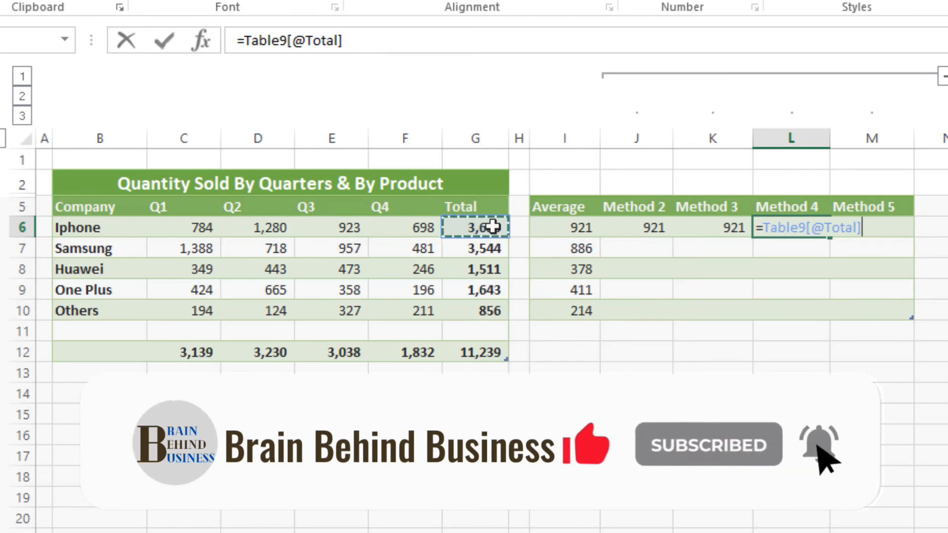
pyautogui.write('/4')
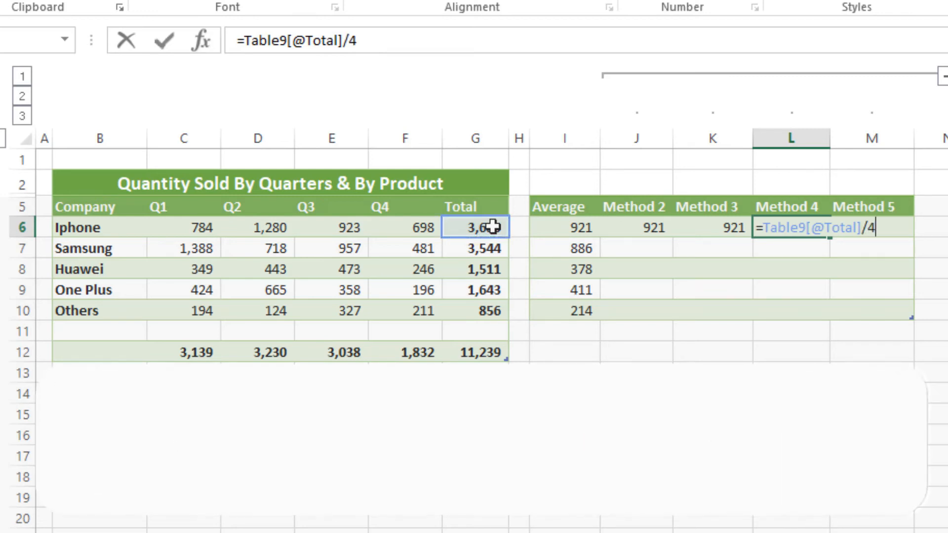
pyautogui.press('Return')
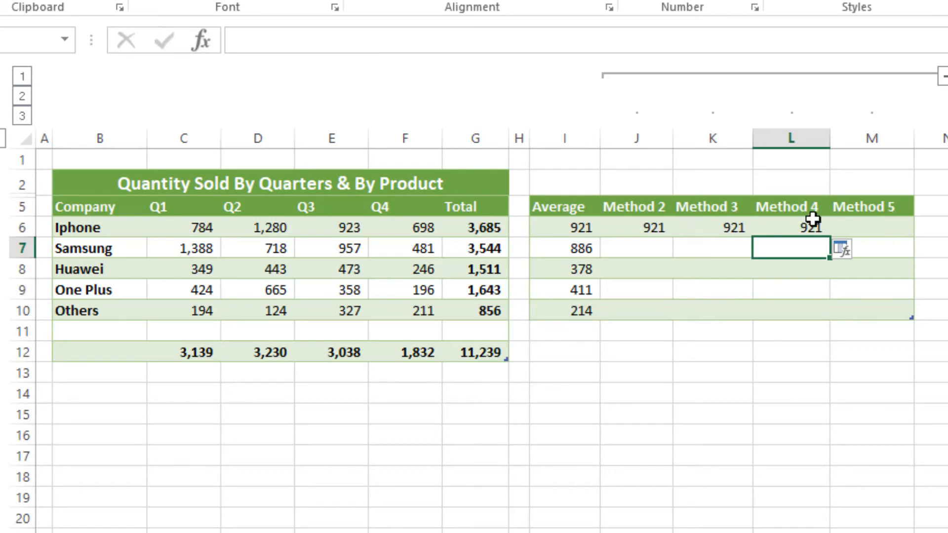
pyautogui.click(842, 226)
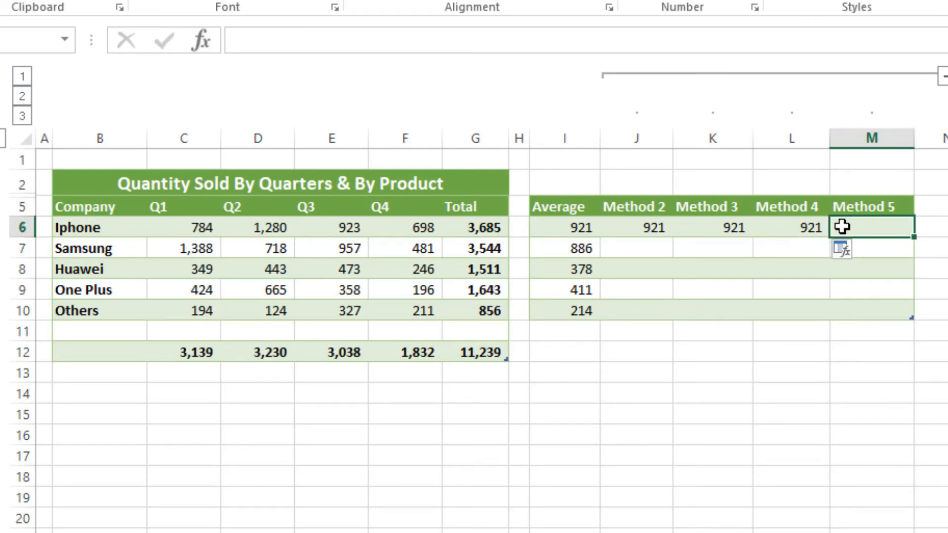
pyautogui.write('=')
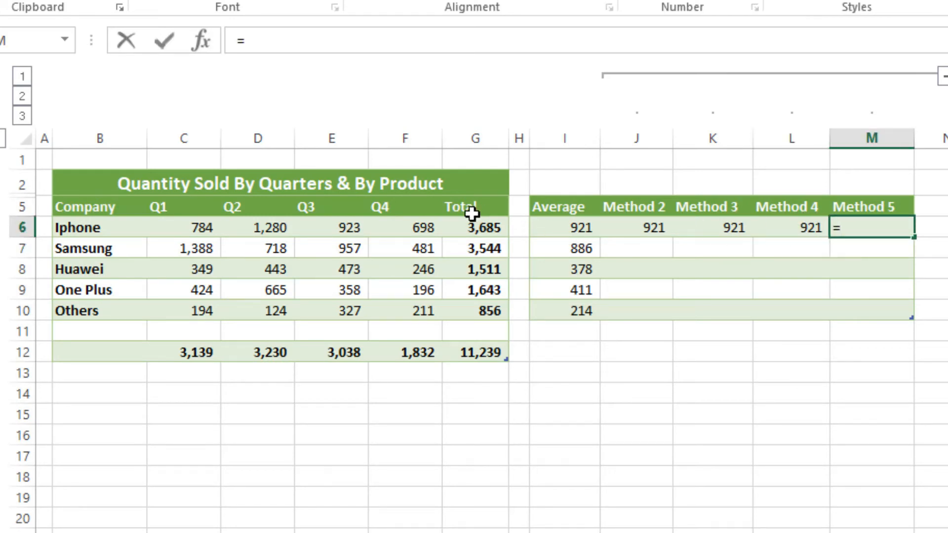
pyautogui.click(468, 220)
pyautogui.write('/count')
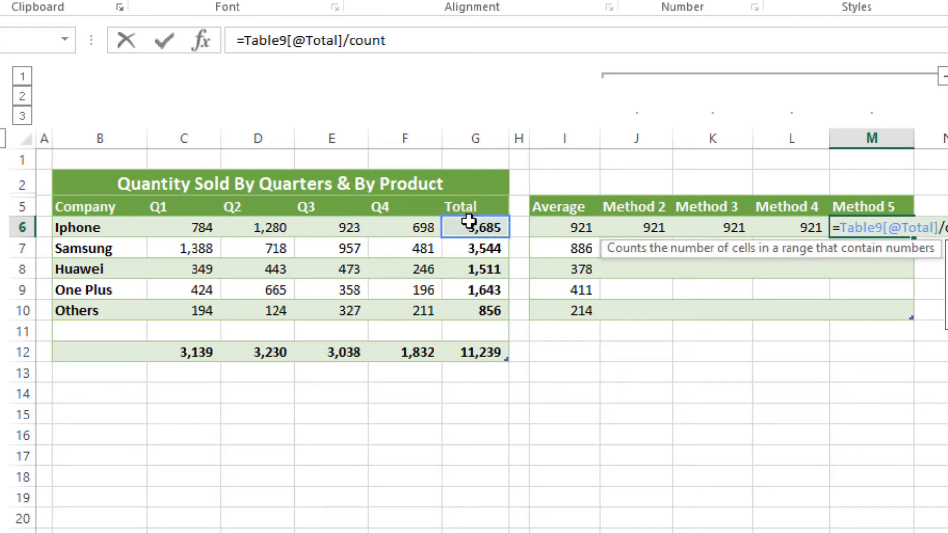
pyautogui.press('Tab')
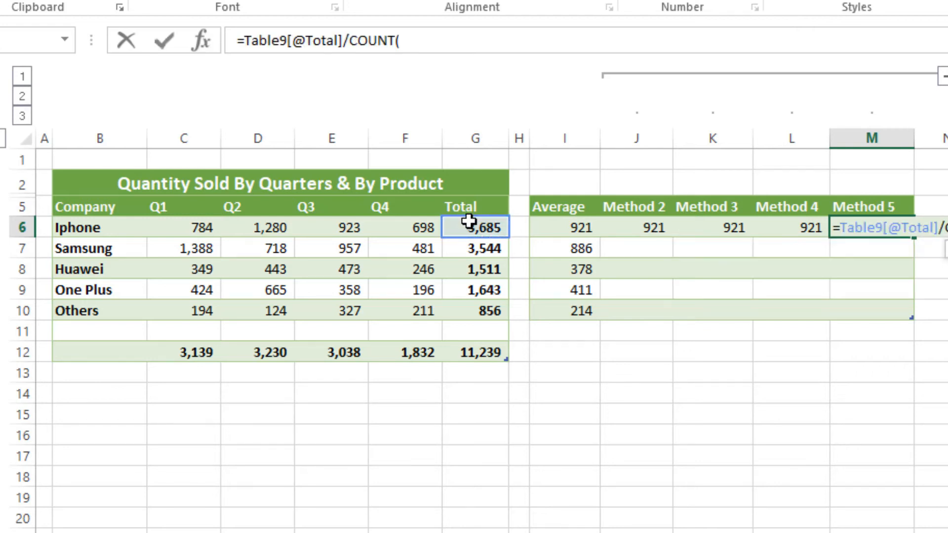
pyautogui.click(197, 227)
pyautogui.moveTo(233, 229); pyautogui.dragTo(394, 229)
pyautogui.press('Return')
pyautogui.press('Return')
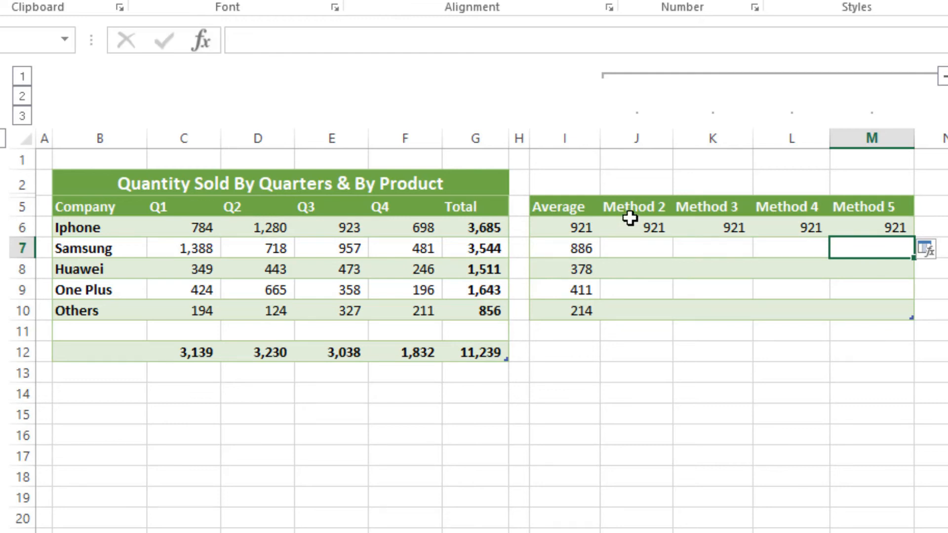
pyautogui.moveTo(642, 222); pyautogui.dragTo(914, 319)
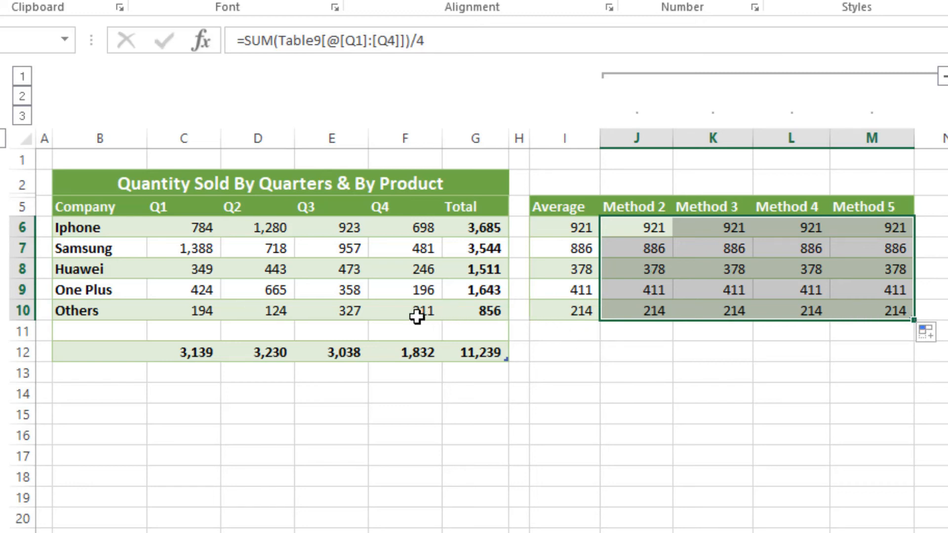
# Step: Delete the Q4 quantity for Others and compare the Average, Method 3 and Method 5 results with Methods 2 and 4 in row 10
pyautogui.click(391, 309)
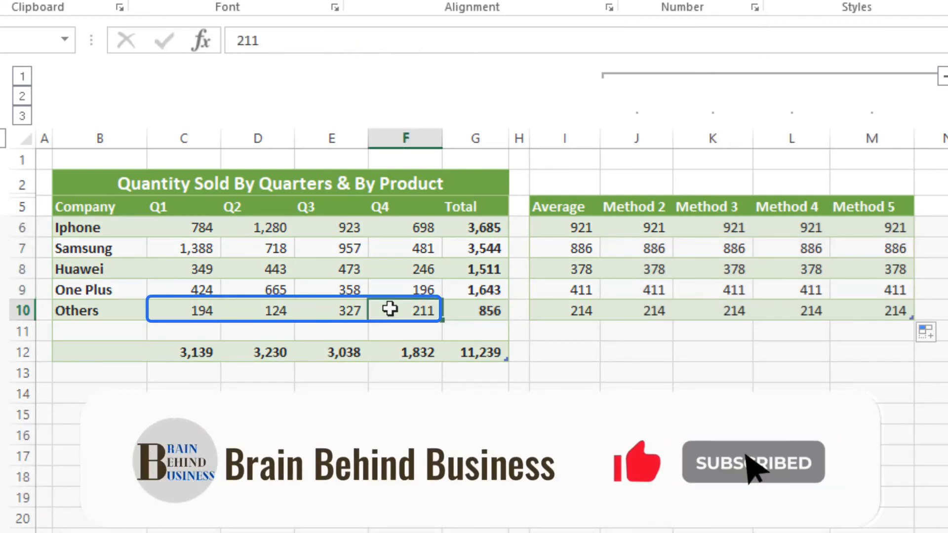
pyautogui.press('Delete')
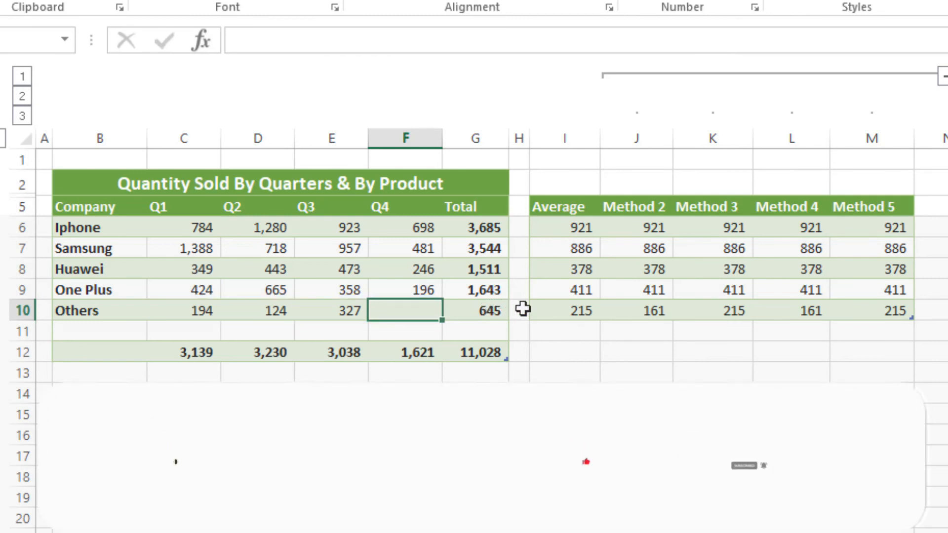
pyautogui.click(558, 310)
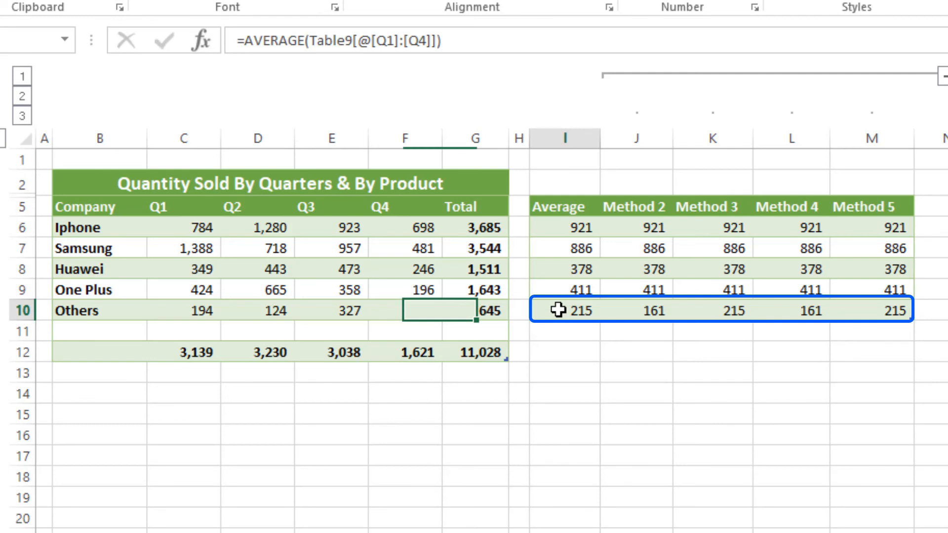
pyautogui.keyDown('ctrl'); pyautogui.click(706, 311); pyautogui.keyUp('ctrl')
pyautogui.keyDown('ctrl'); pyautogui.click(846, 311); pyautogui.keyUp('ctrl')
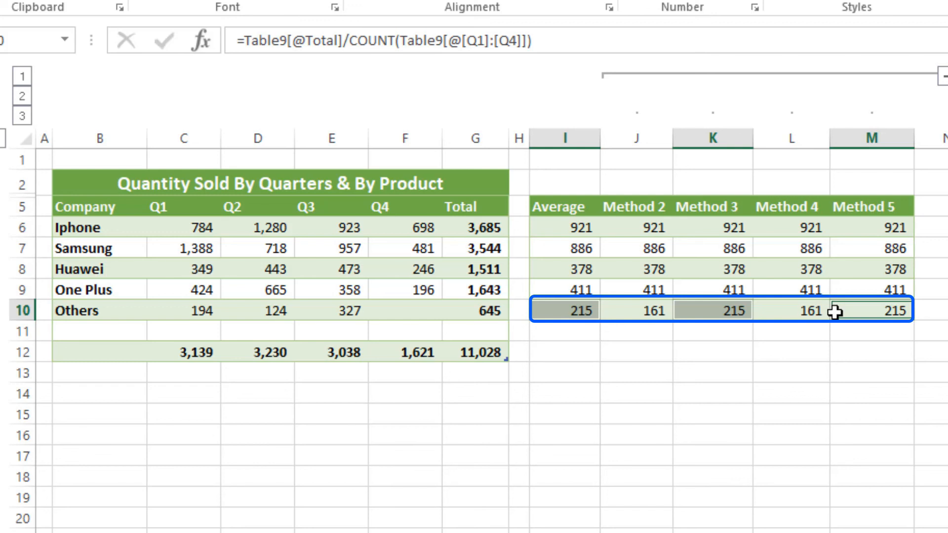
pyautogui.click(790, 310)
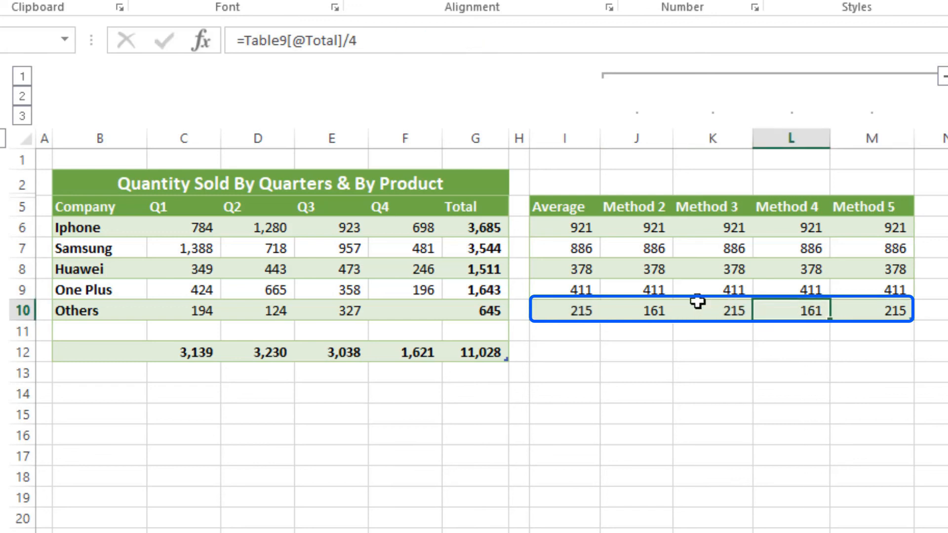
pyautogui.keyDown('ctrl'); pyautogui.click(621, 312); pyautogui.keyUp('ctrl')
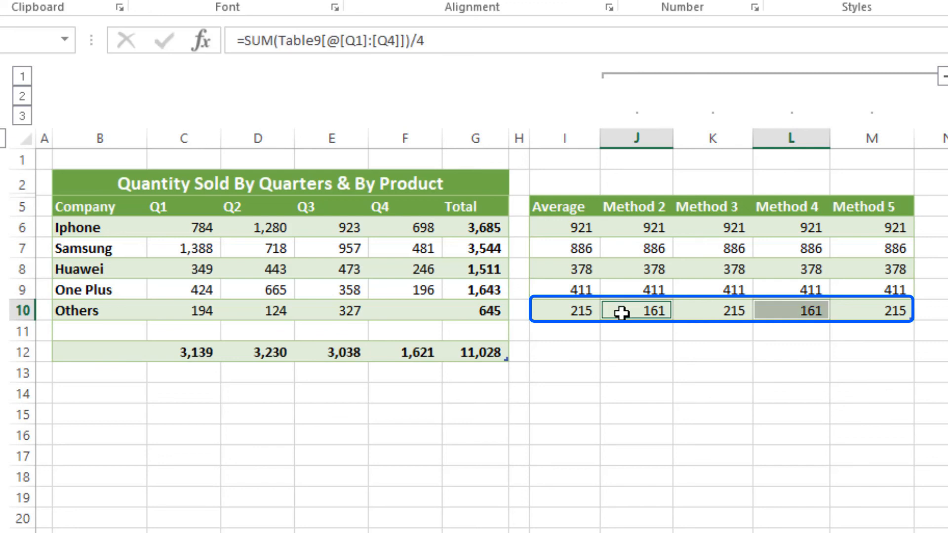